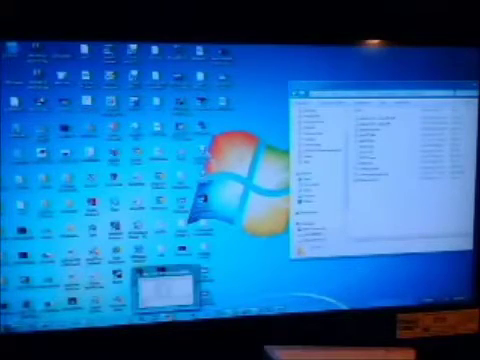
Step: Restore the minimized two-pane window from the taskbar, then close the active window with Alt+F4
{"action": "left_click", "coordinate": [162, 308]}
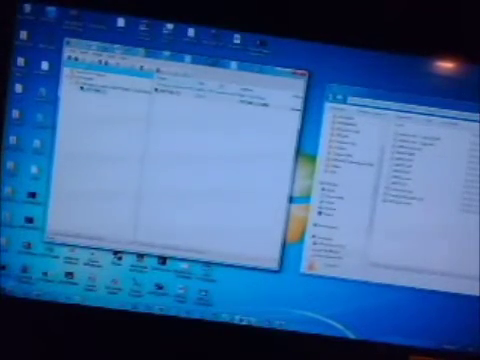
{"action": "key", "text": "alt+F4"}
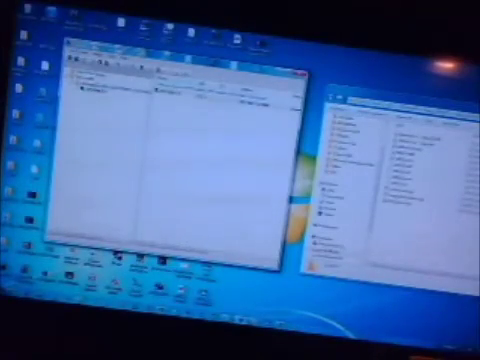
Step: Close the left Target Manager window and bring up the Start menu's program list
{"action": "left_click", "coordinate": [300, 75]}
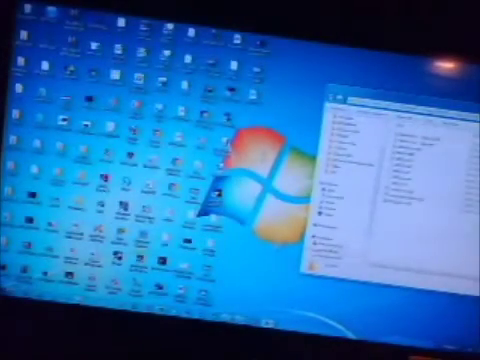
{"action": "key", "text": "super"}
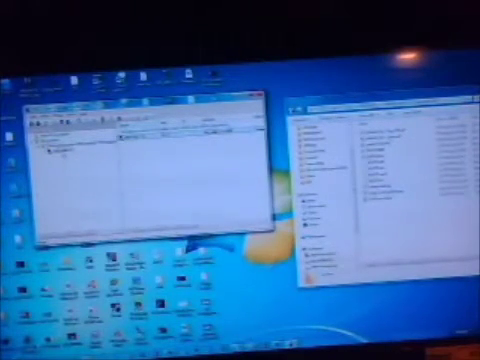
Step: Show the context menu of actions for the single target entry in the debugger tree
{"action": "right_click", "coordinate": [55, 145]}
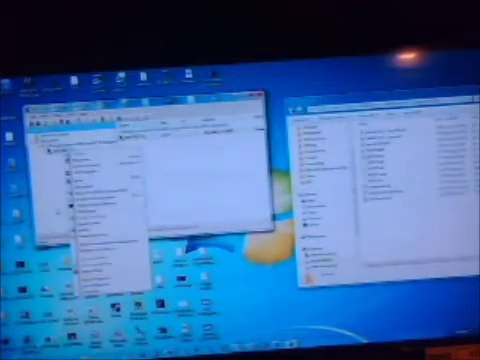